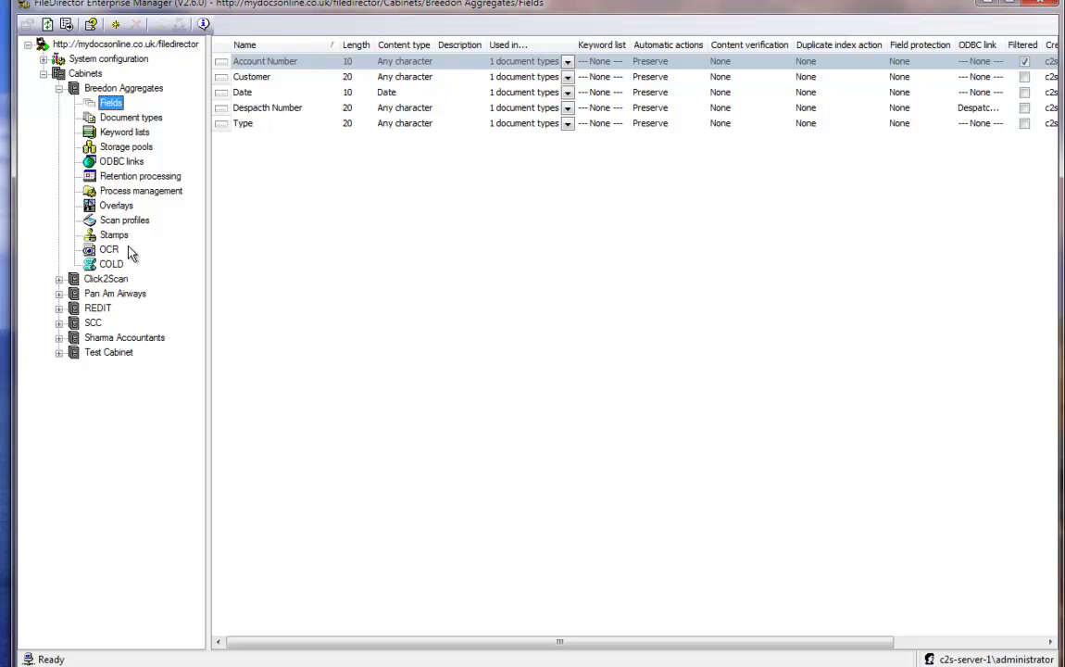
Review the column-to-index-field mappings of the DespatchLink ODBC link in the Breedon Aggregates cabinet and close it without changes.
left_click(118, 164)
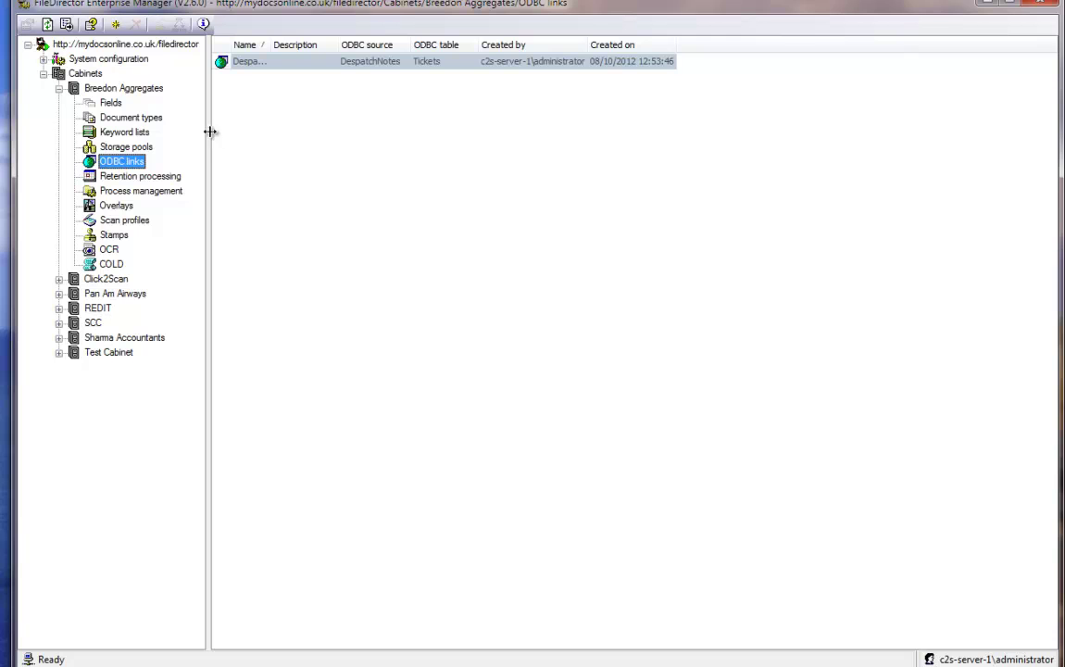
left_click(284, 63)
double_click(284, 67)
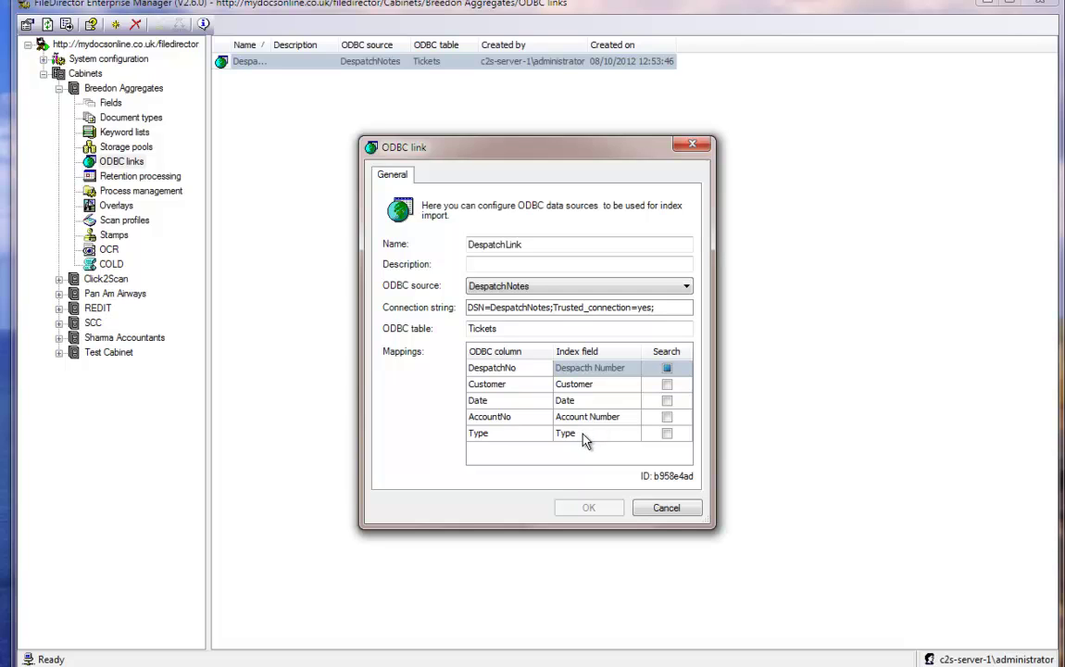
left_click(663, 510)
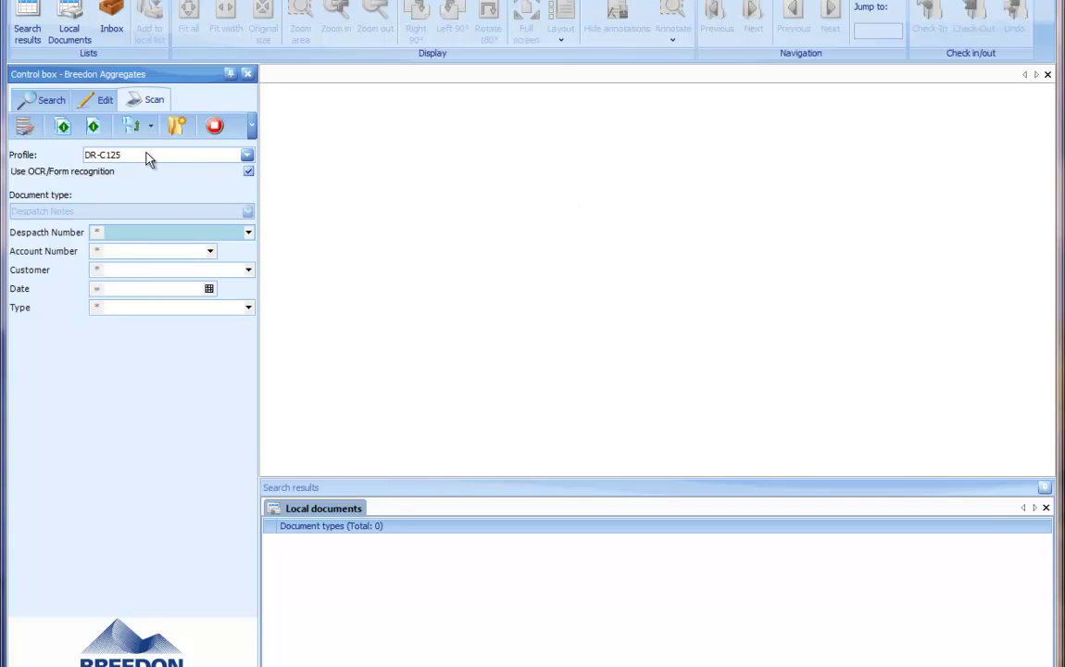
Scan the batch of despatch notes and store all the scanned local documents in the Breedon Aggregates cabinet.
left_click(92, 127)
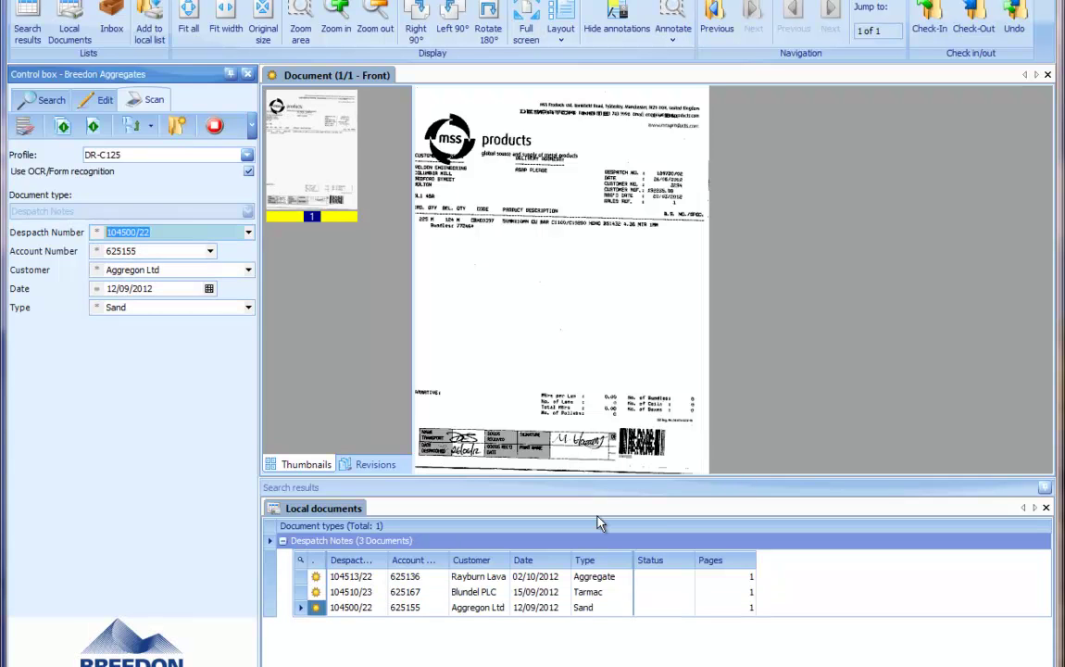
left_click(457, 578)
left_click(431, 609, "shift")
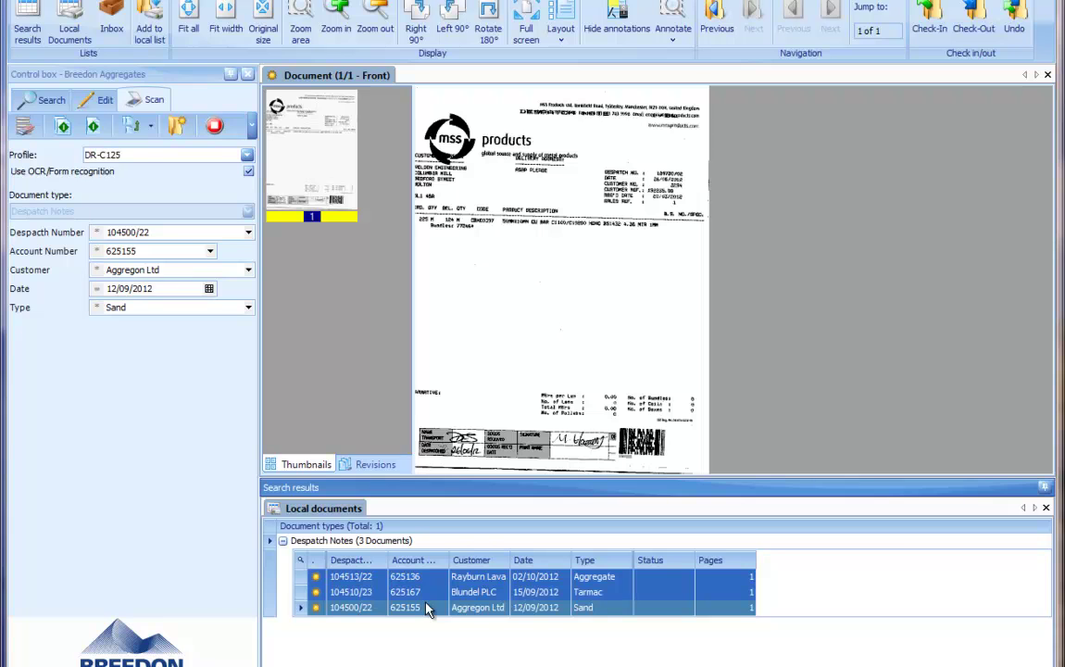
right_click(426, 606)
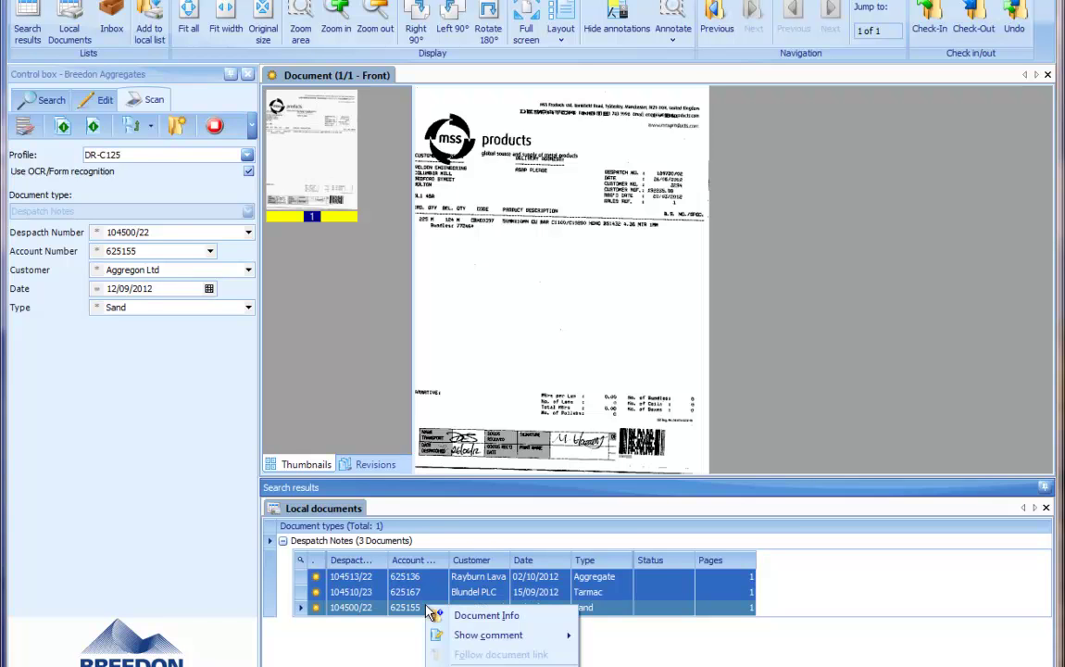
left_click(471, 666)
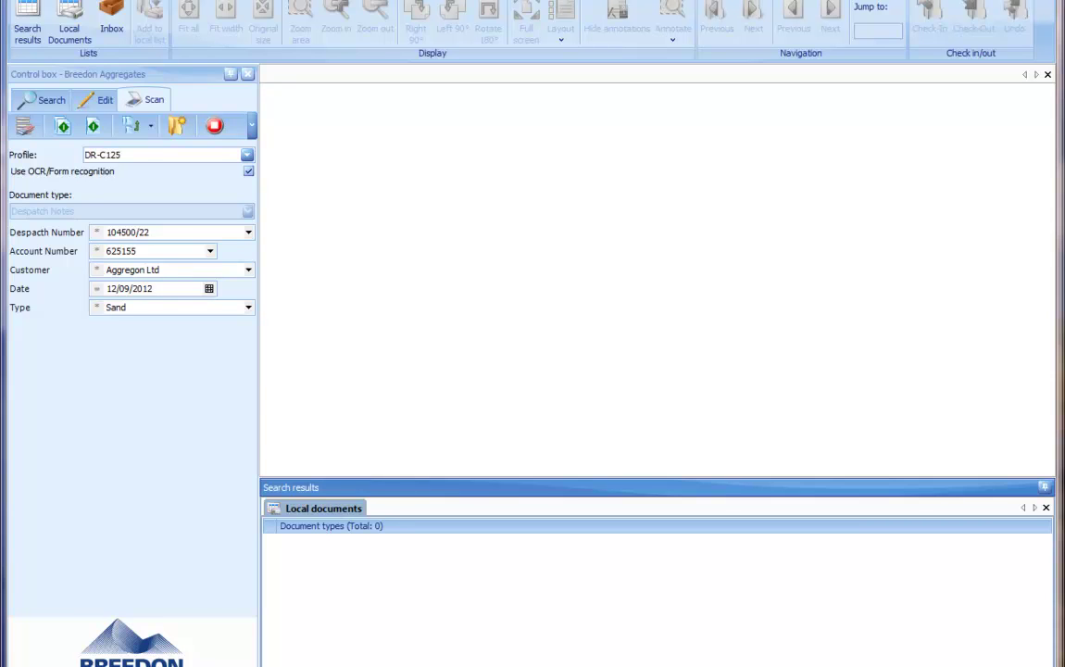
Clear the scan index fields, then search for all Despatch Notes and open the one for Aggregon Ltd.
left_click(26, 130)
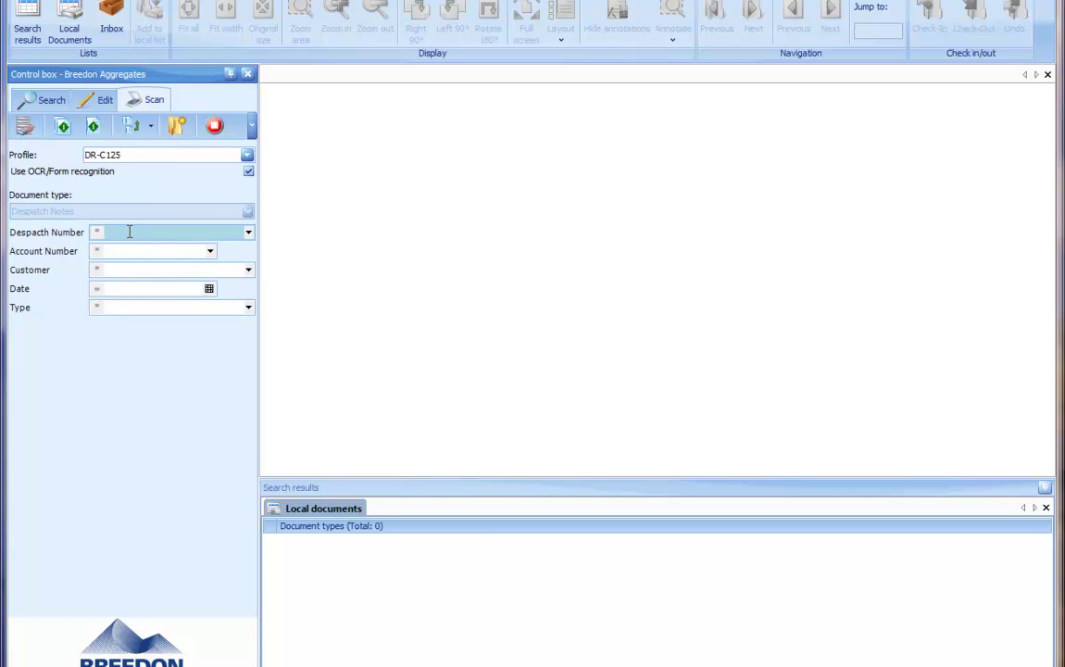
left_click(54, 100)
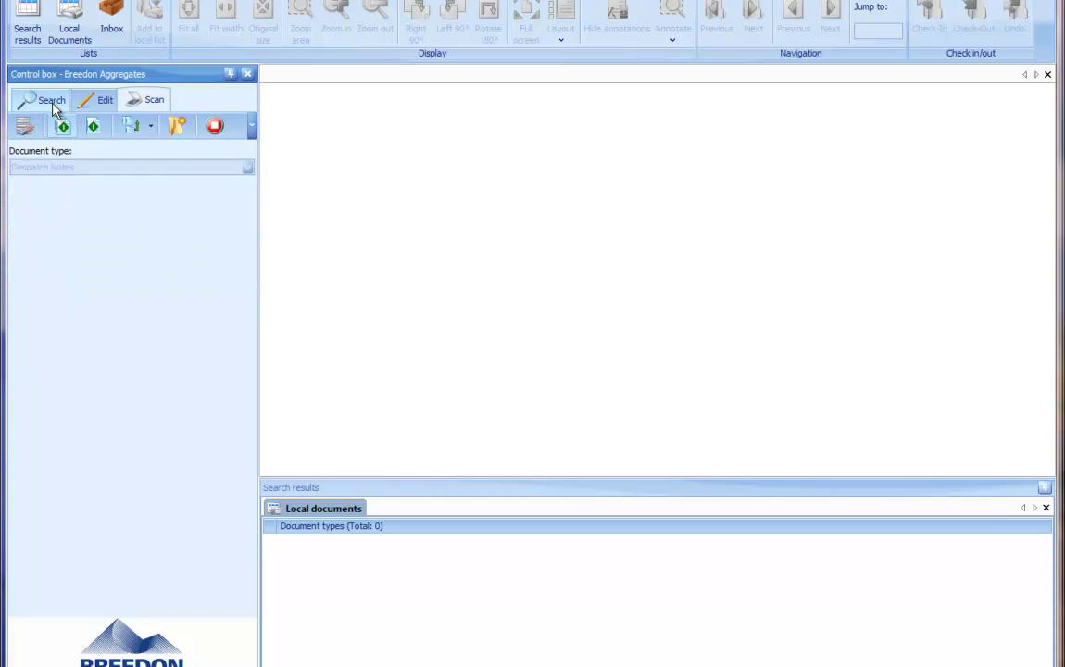
left_click(62, 125)
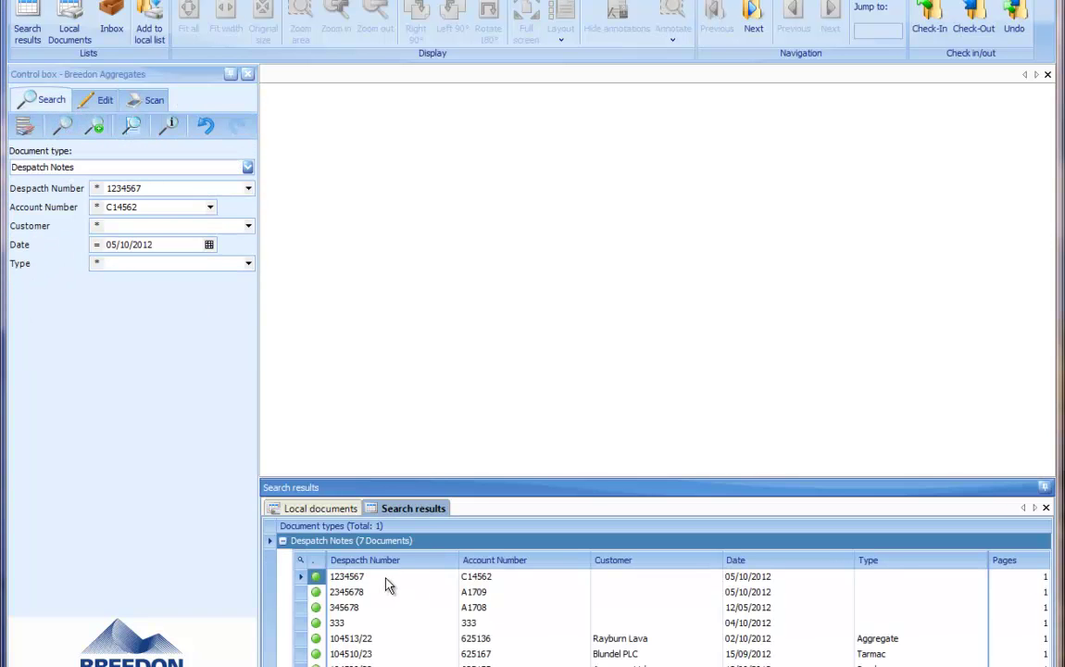
double_click(392, 665)
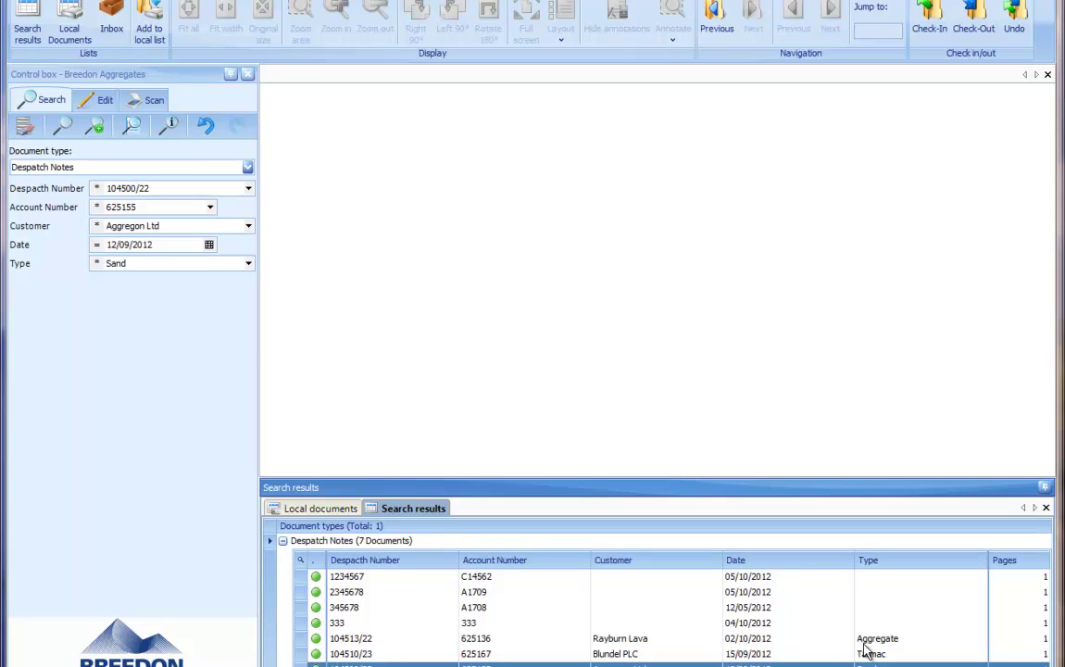
Annotate the open despatch note with a yellow highlight over the totals block and part of the signature and barcode.
left_click_drag(475, 320, 704, 457)
right_click(620, 145)
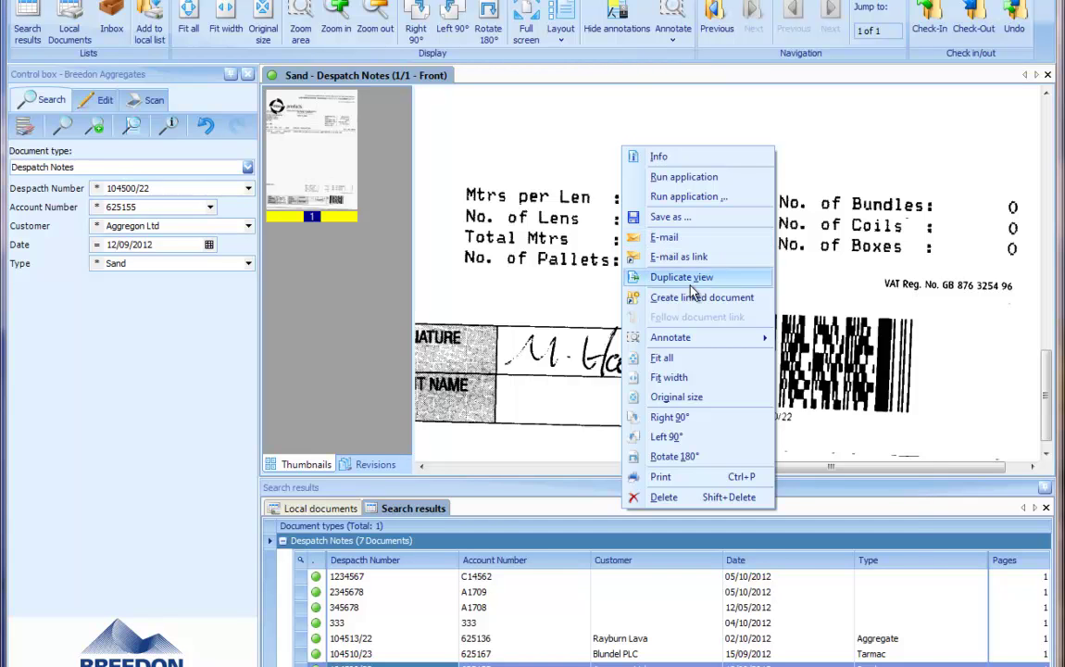
mouse_move(674, 337)
left_click(830, 544)
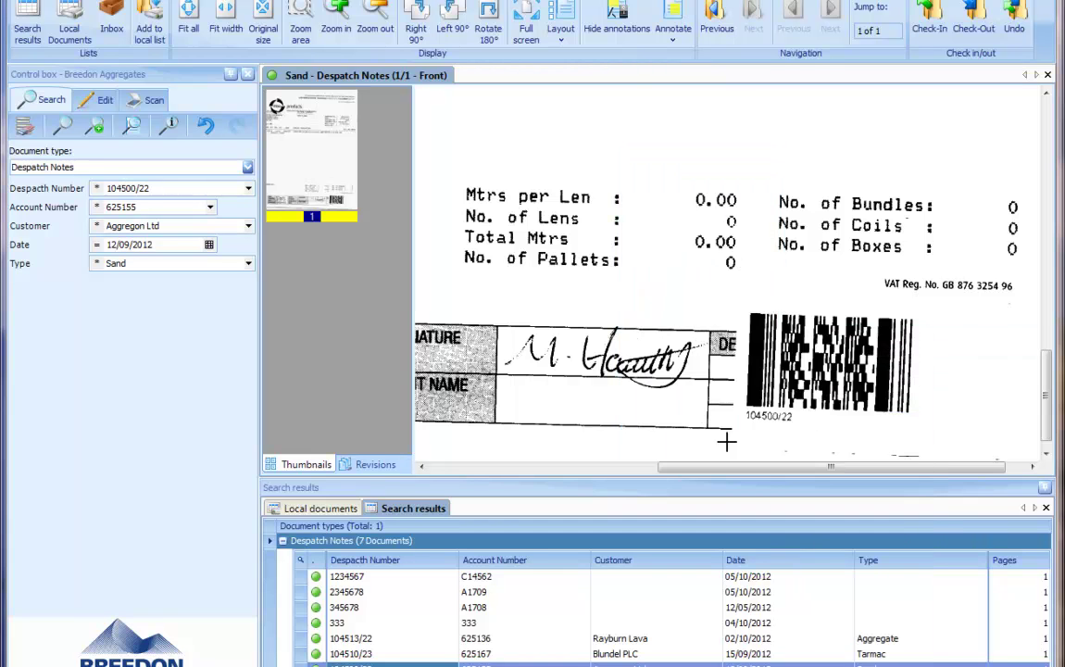
mouse_move(446, 164)
left_mouse_down()
mouse_move(462, 194)
mouse_move(927, 363)
left_mouse_up()
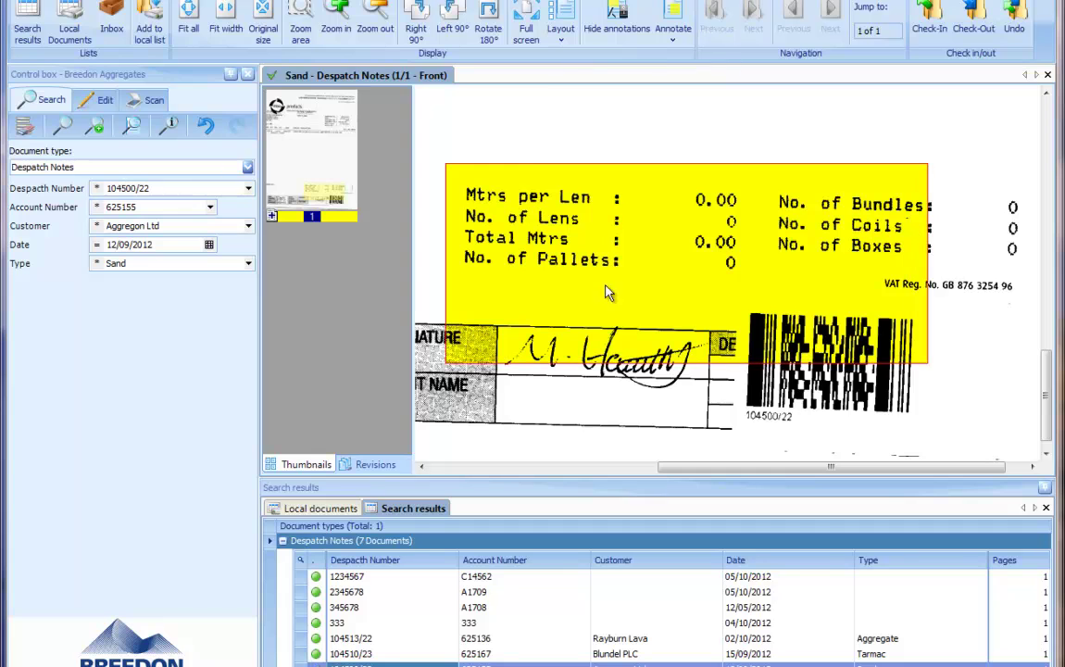
right_click(567, 128)
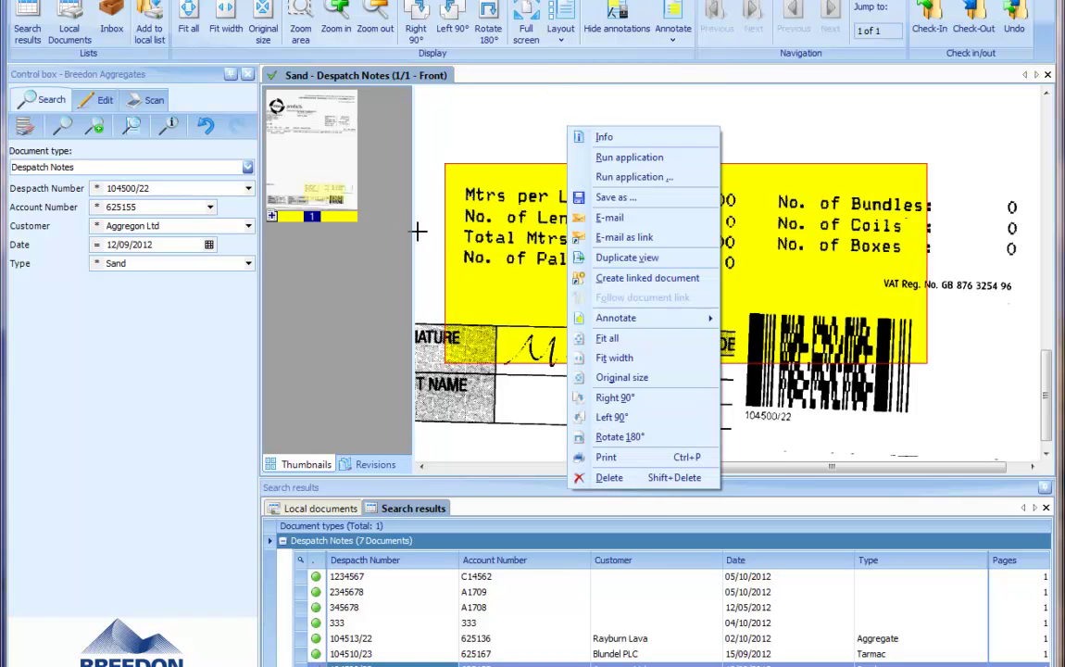
left_click(445, 136)
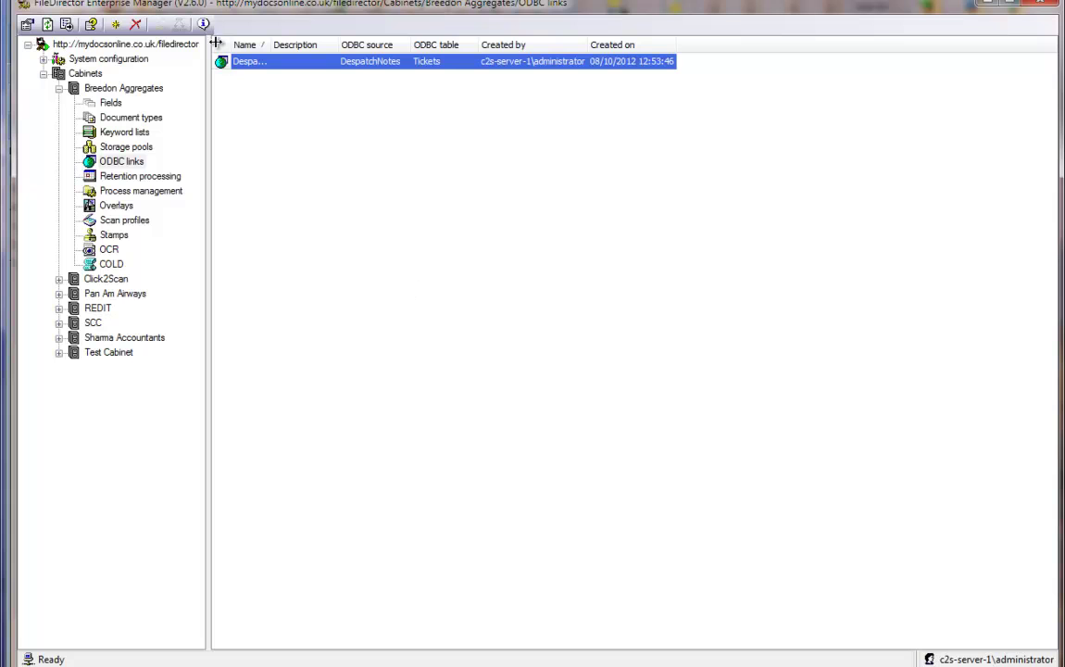
Create a new file import schedule in Enterprise Manager and enable OCR and form recognition for it.
left_click(44, 59)
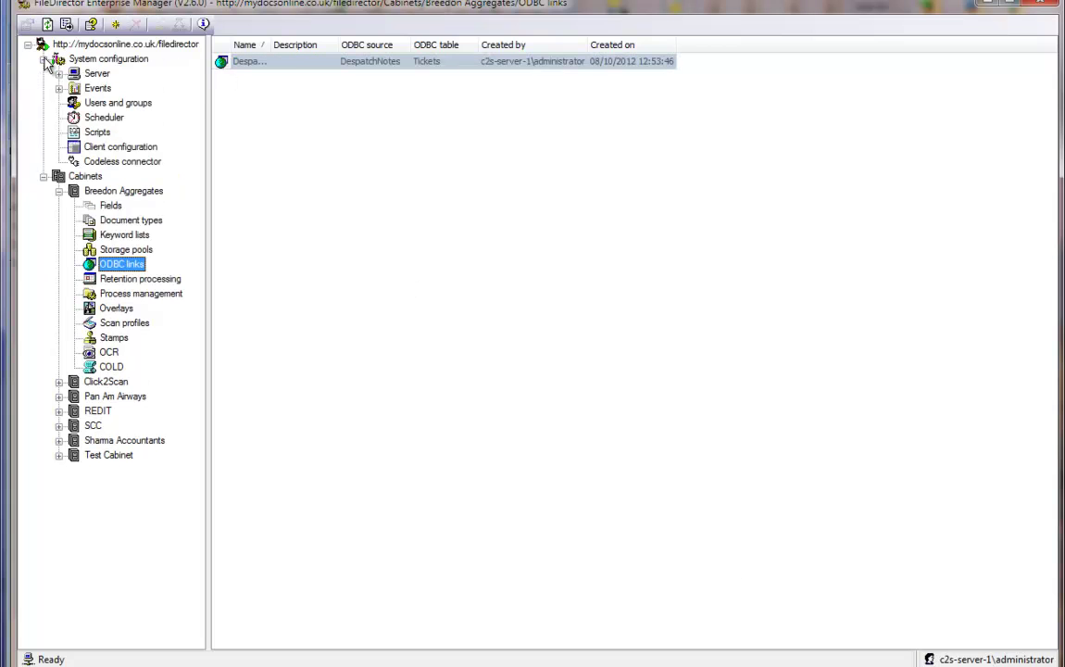
left_click(102, 118)
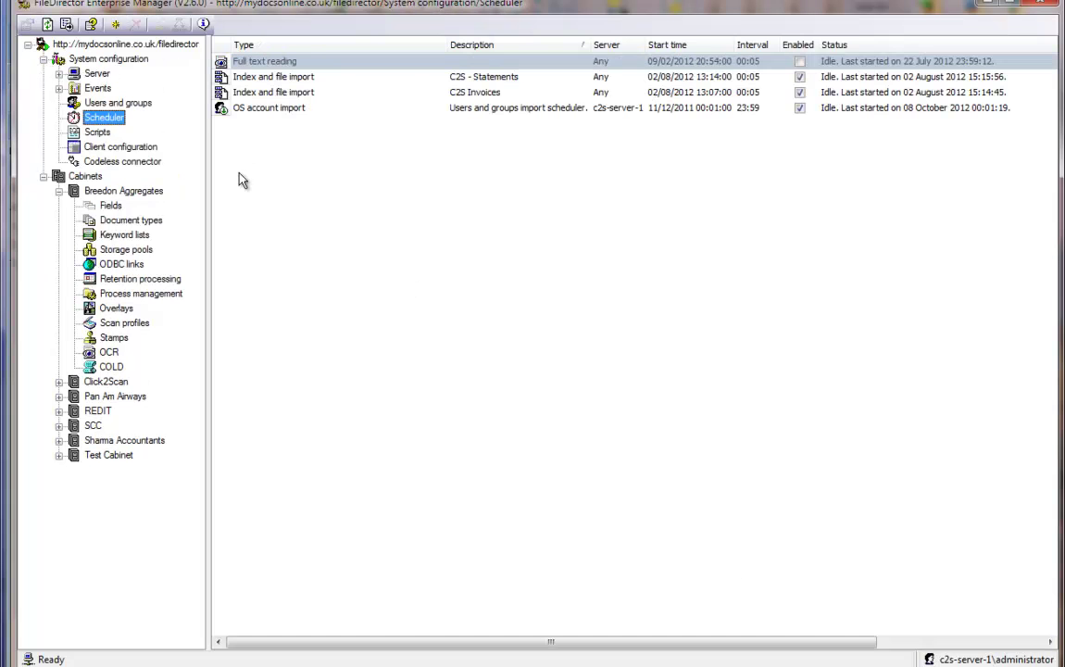
right_click(105, 115)
left_click(130, 112)
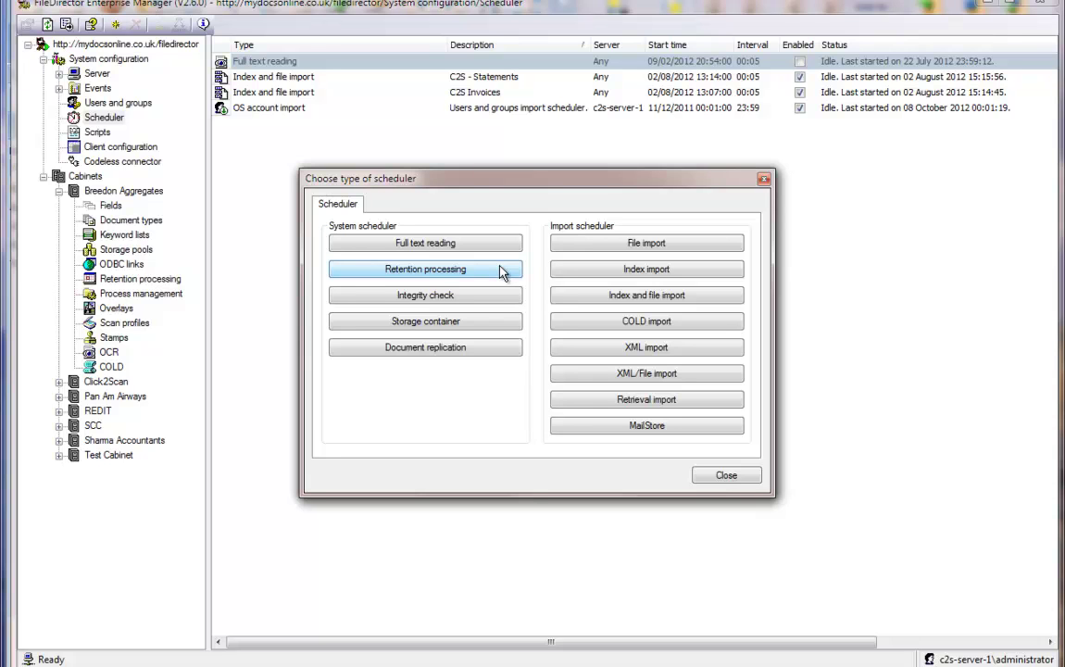
left_click(600, 246)
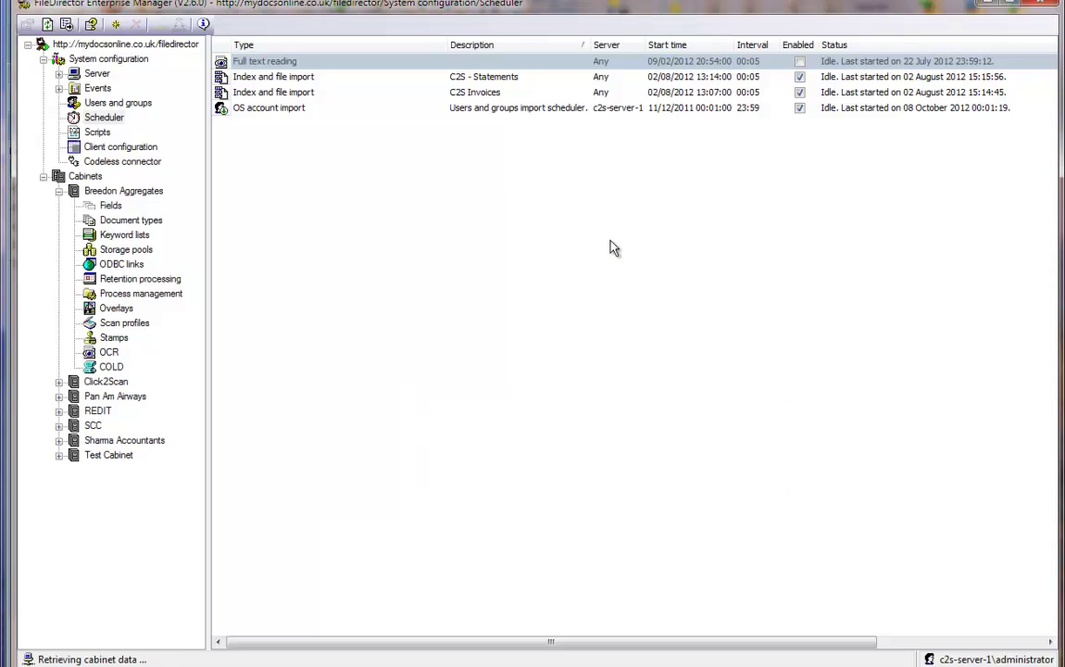
left_click(439, 106)
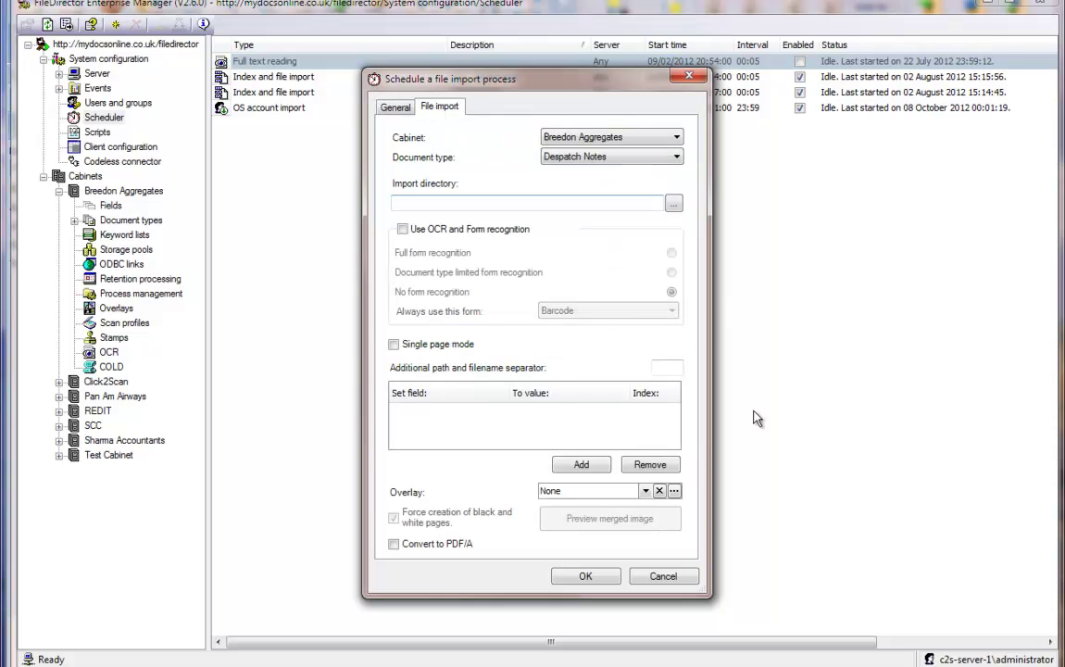
left_click(403, 228)
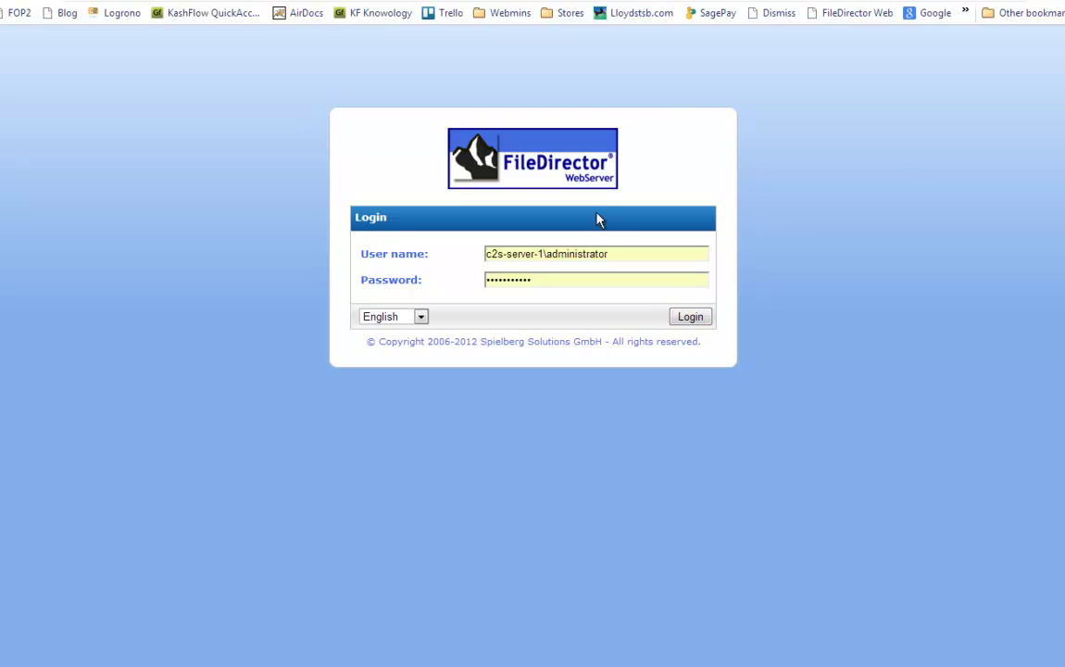
Log in to the FileDirector WebServer, open the Rayburn Lava despatch note from an unfiltered search and log out.
left_click(691, 317)
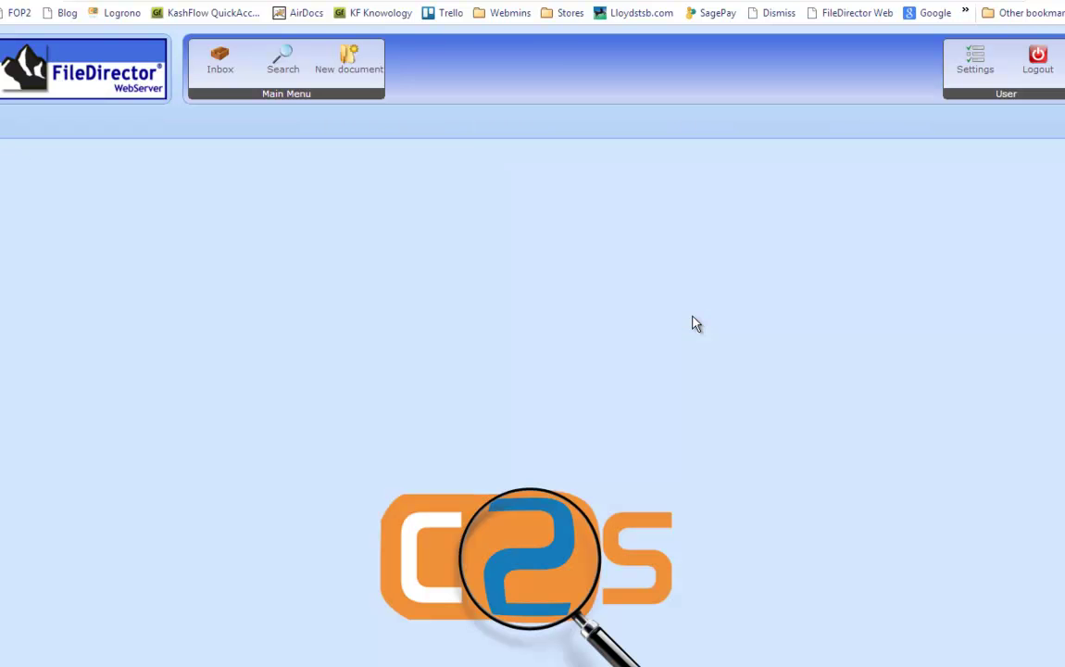
left_click(281, 67)
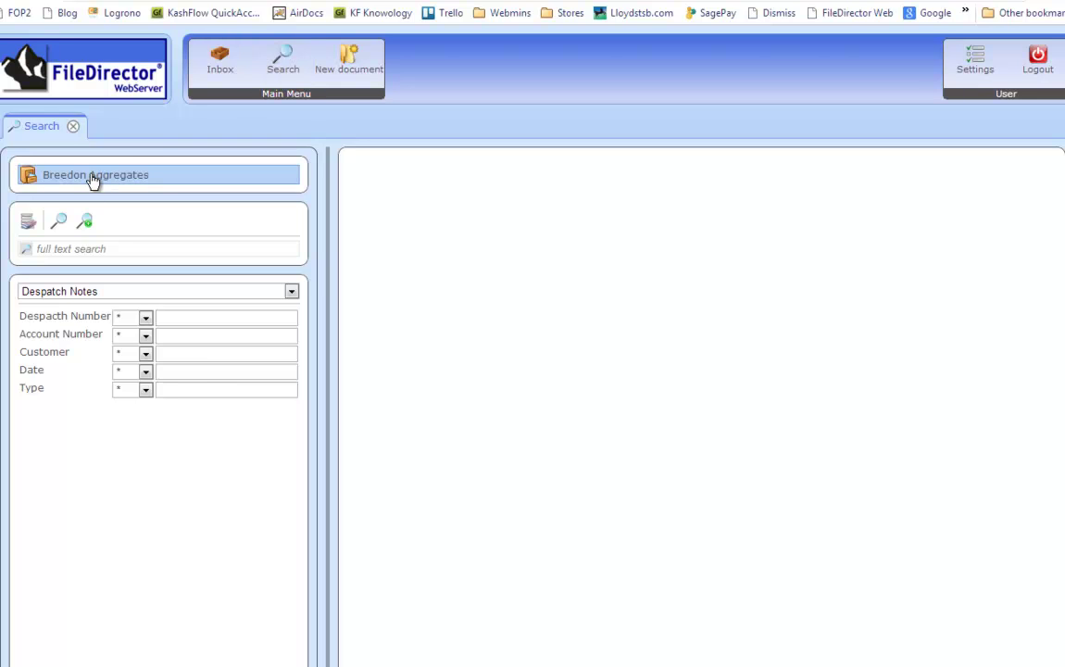
left_click(59, 222)
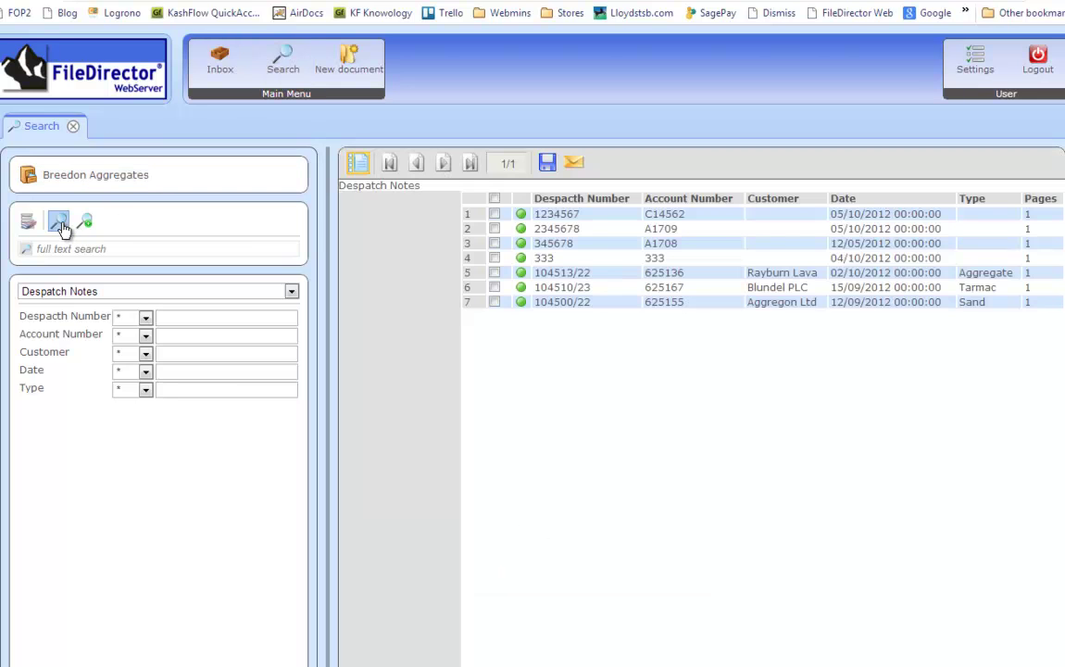
double_click(611, 281)
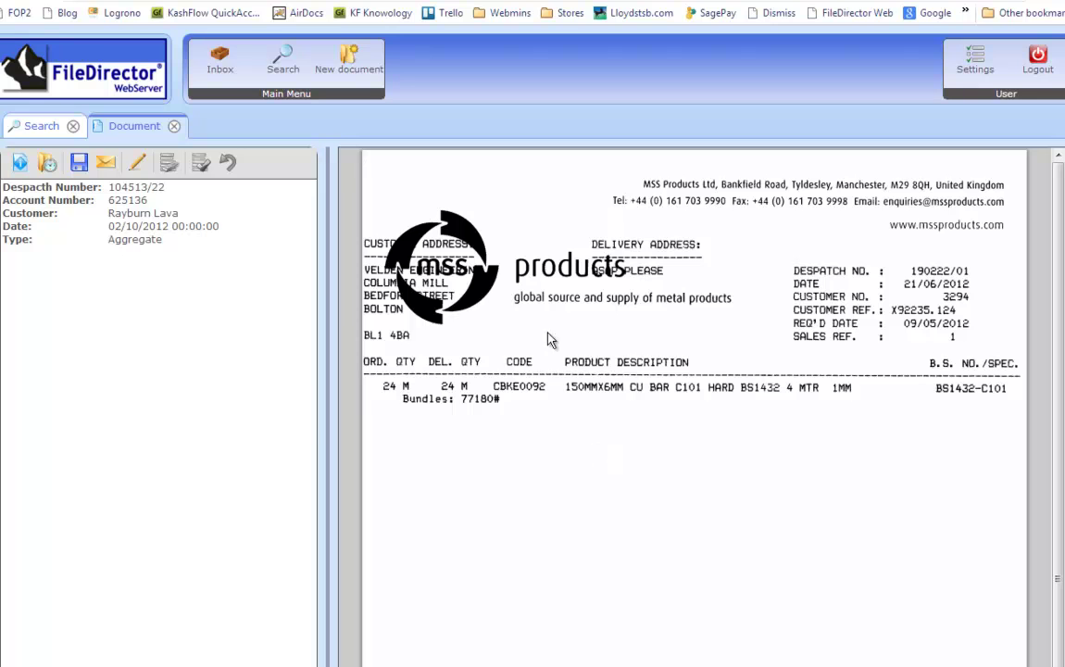
left_click(1040, 63)
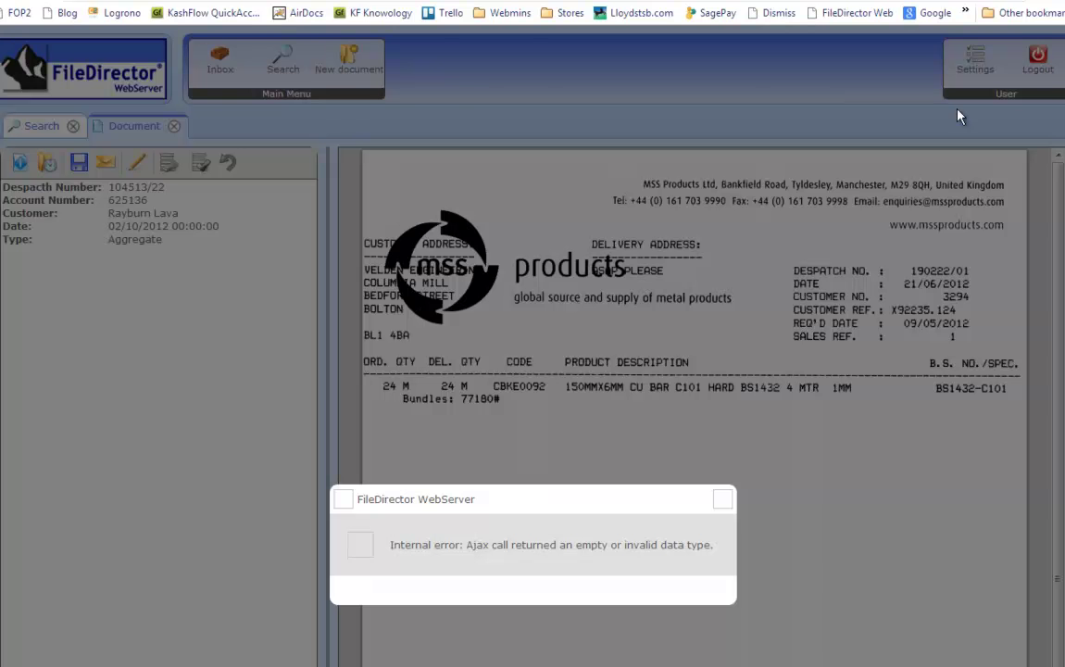
Switch back to Enterprise Manager and review the general settings of the customer1 user, closing them without changes.
key("alt+Tab")
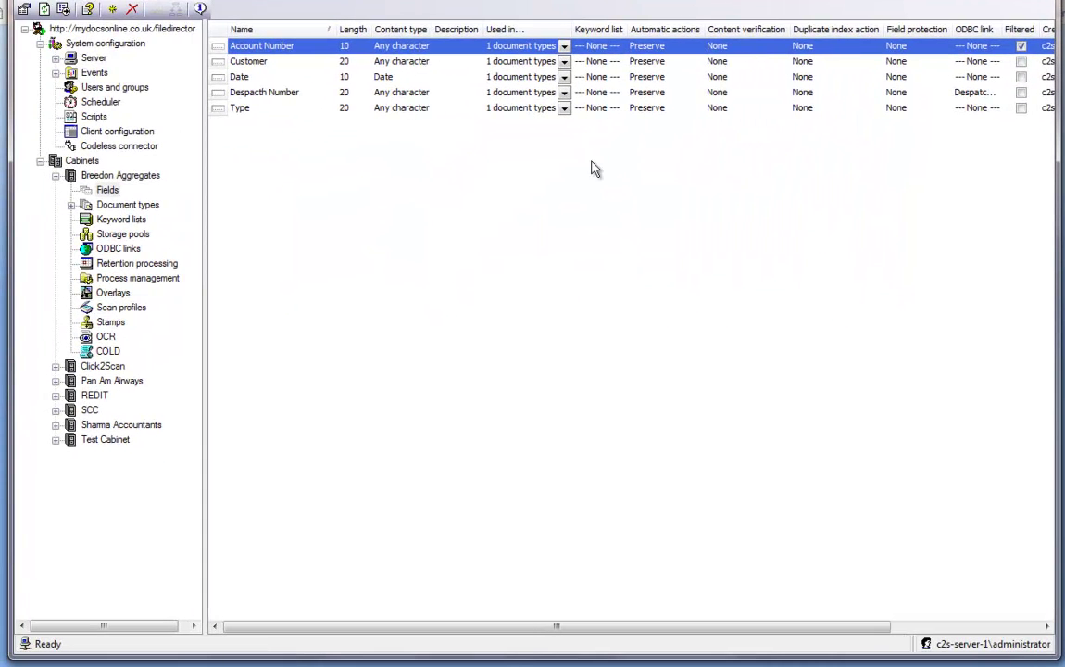
left_click(107, 88)
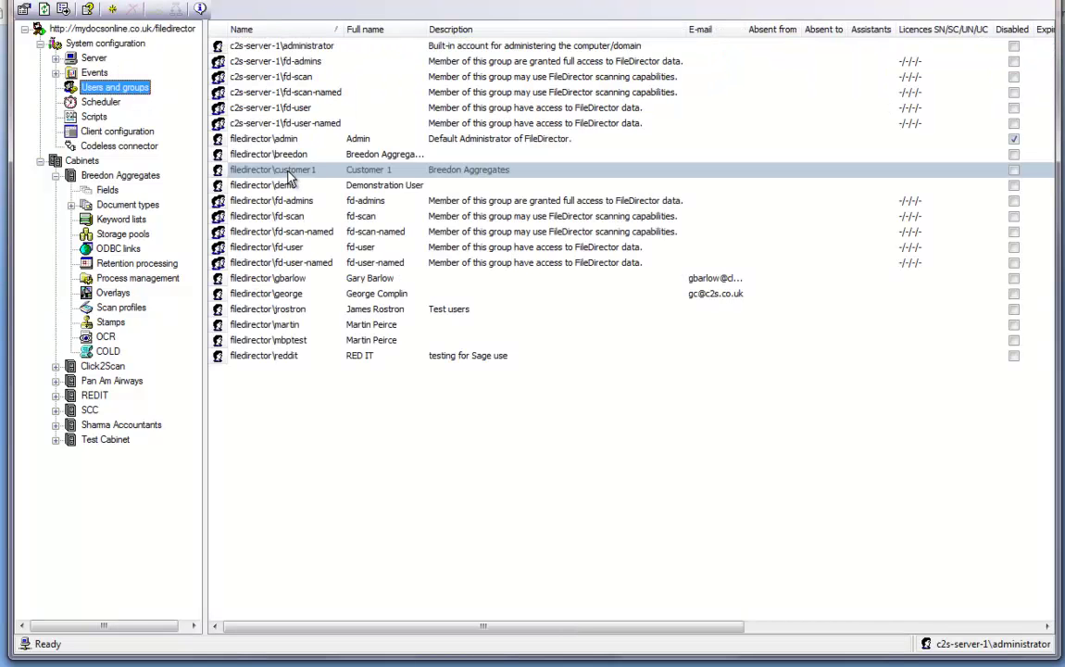
right_click(146, 90)
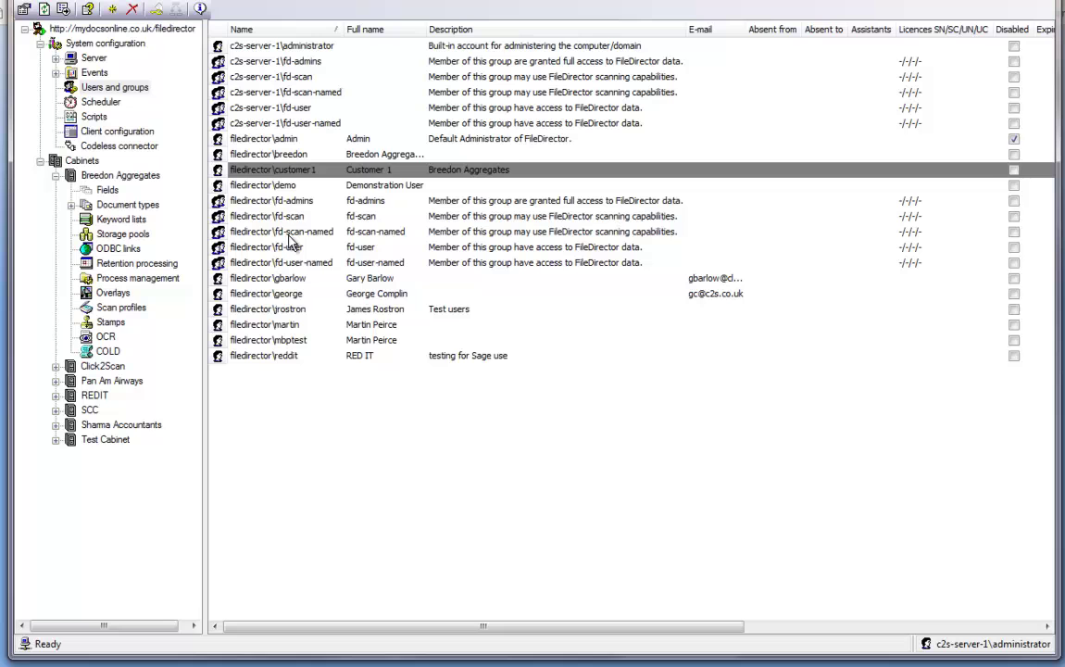
left_click(268, 169)
double_click(313, 179)
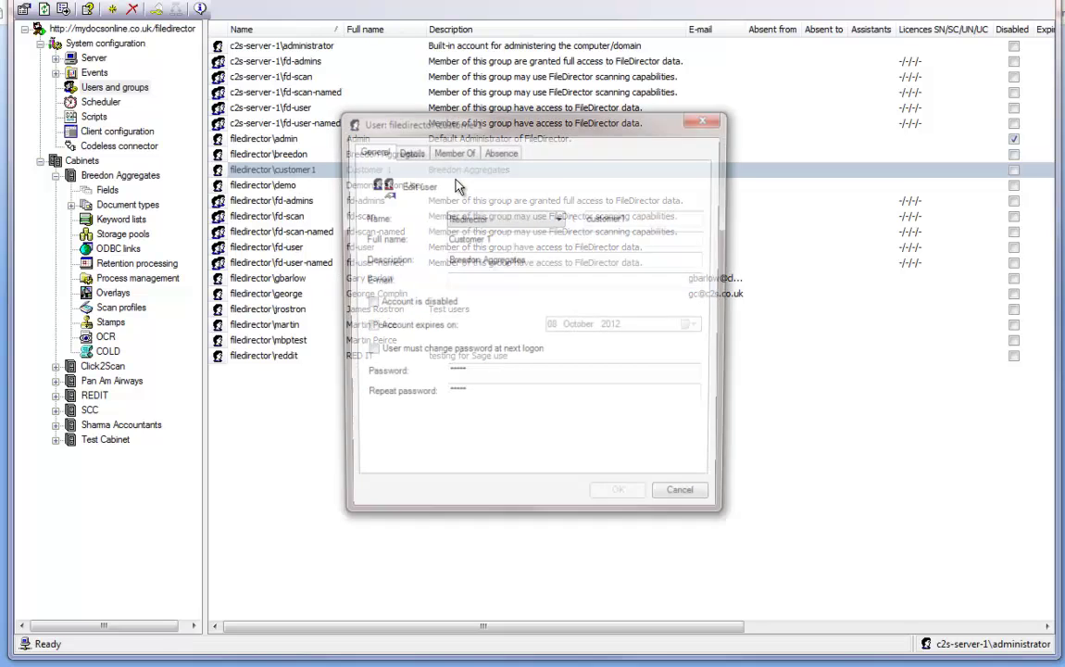
left_click_drag(546, 262, 446, 264)
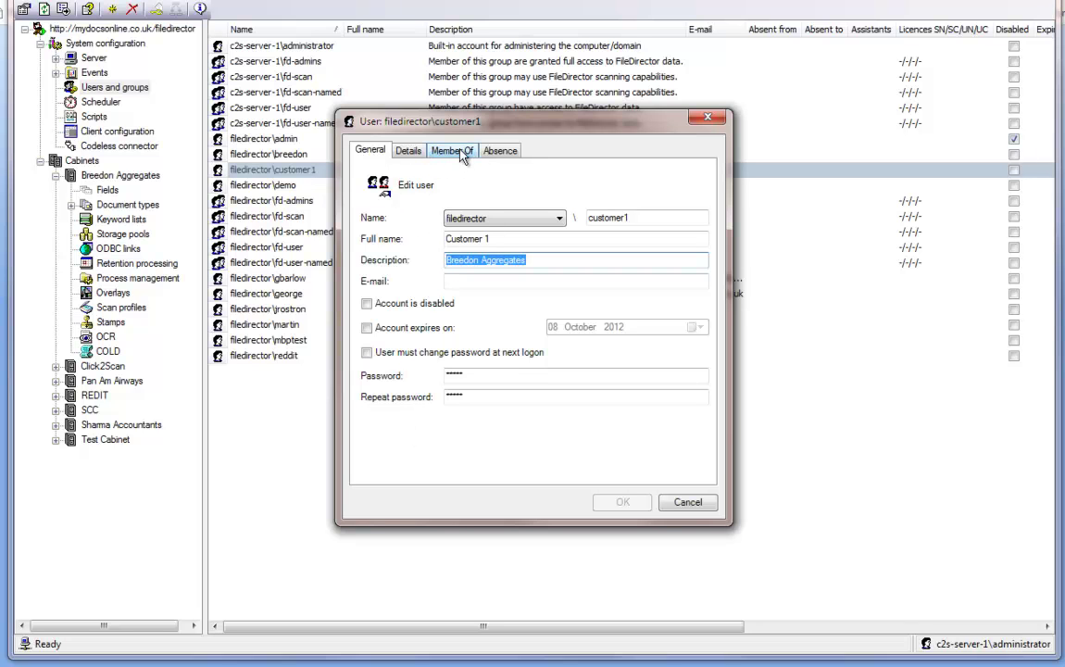
left_click(687, 502)
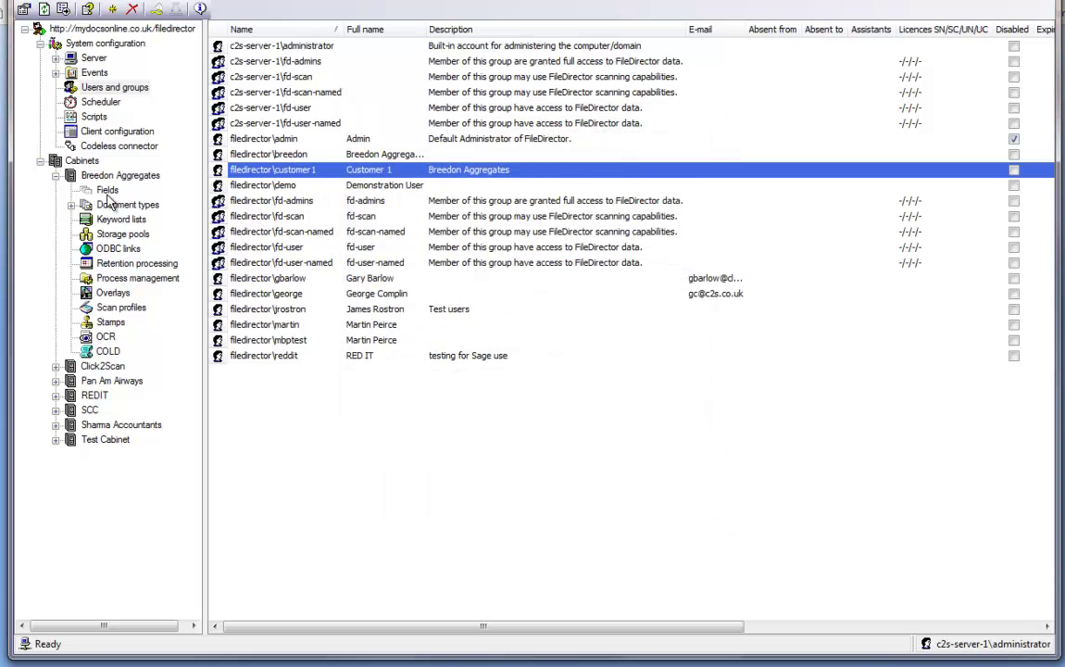
Review the index filtering of the Breedon Aggregates cabinet's Account Number field and close its properties without changes.
left_click(106, 191)
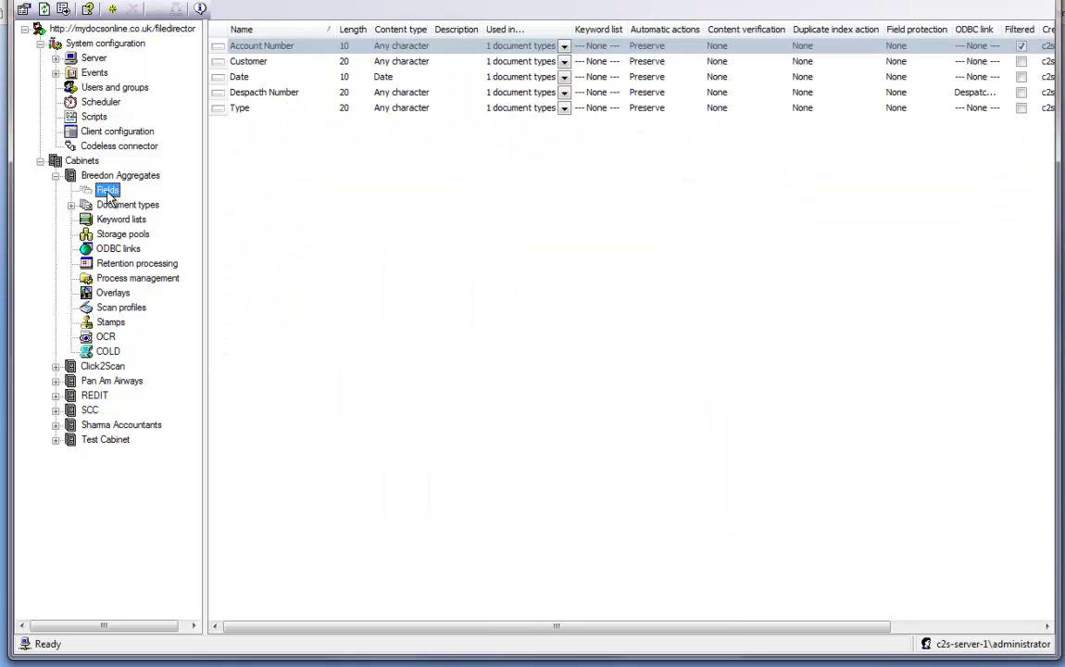
double_click(268, 48)
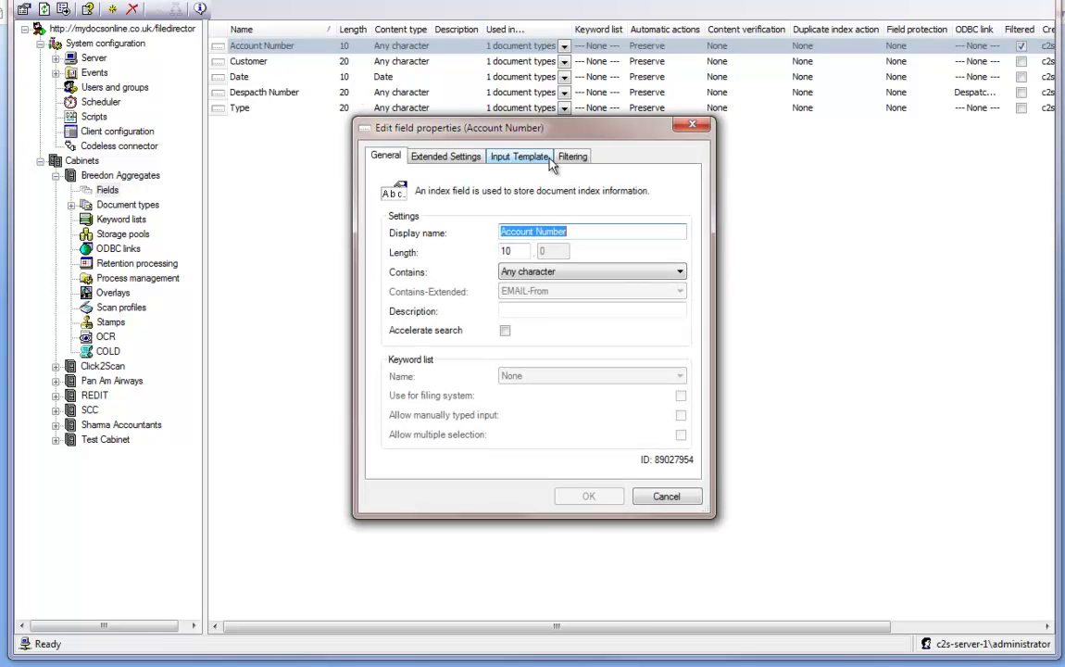
left_click(568, 157)
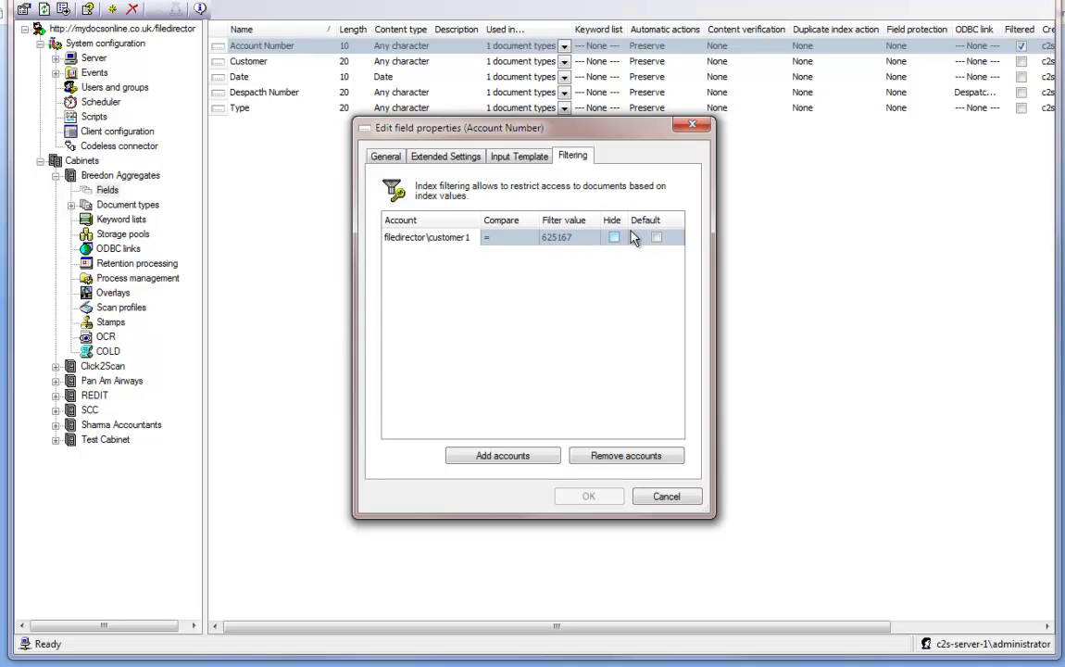
left_click(666, 497)
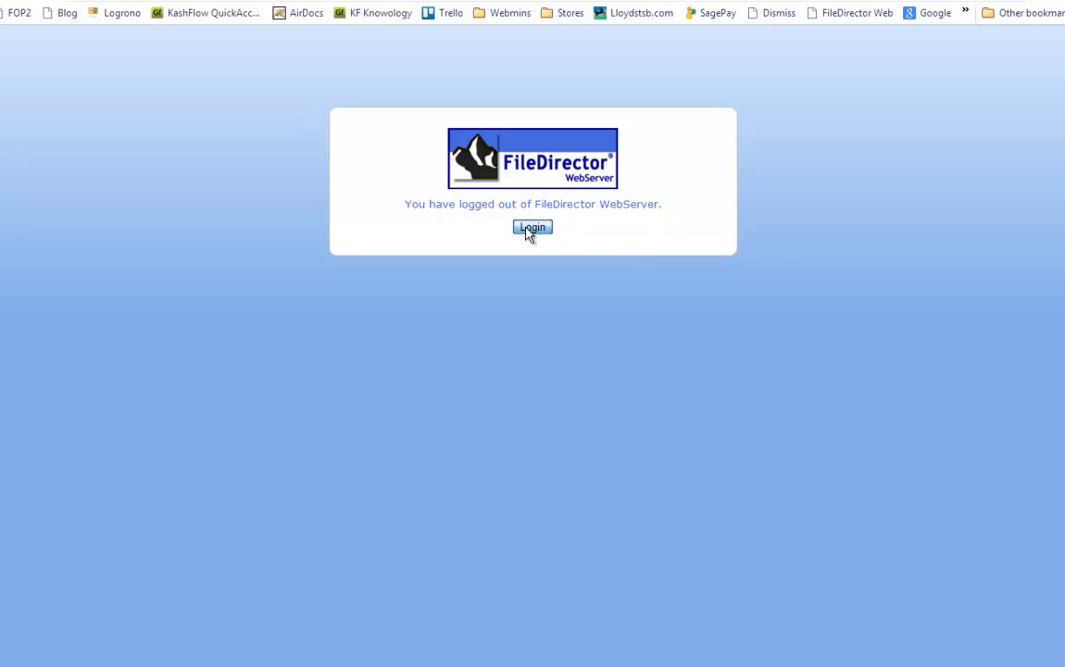
Switch to the FileDirector WebServer in the browser and log in as filedirector\customer1 with the account password.
left_click(533, 228)
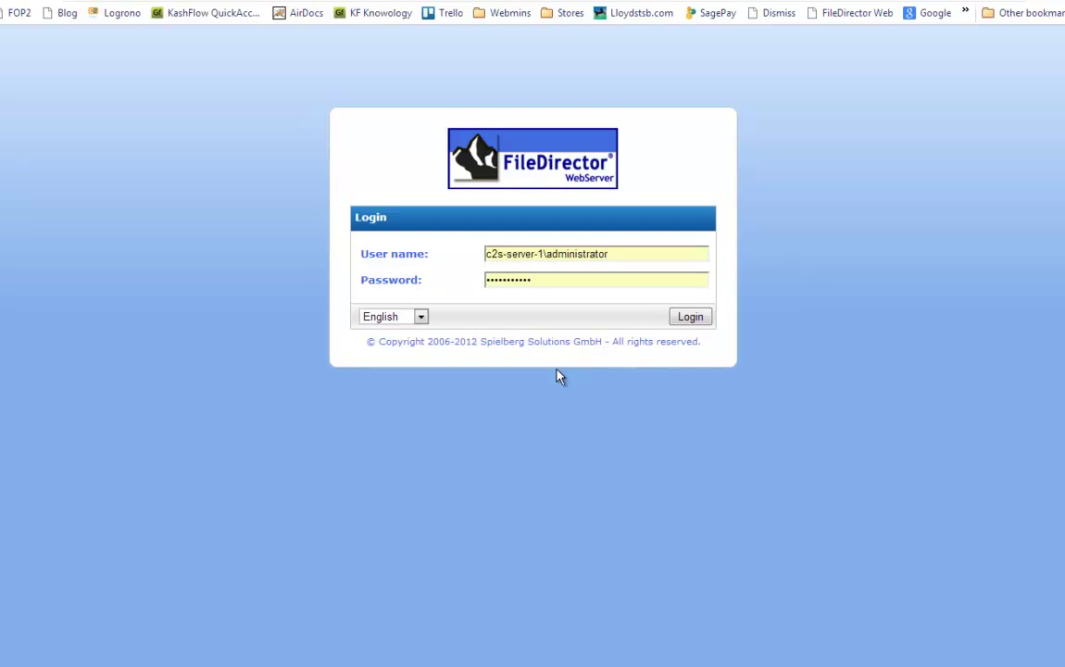
left_click_drag(613, 254, 294, 256)
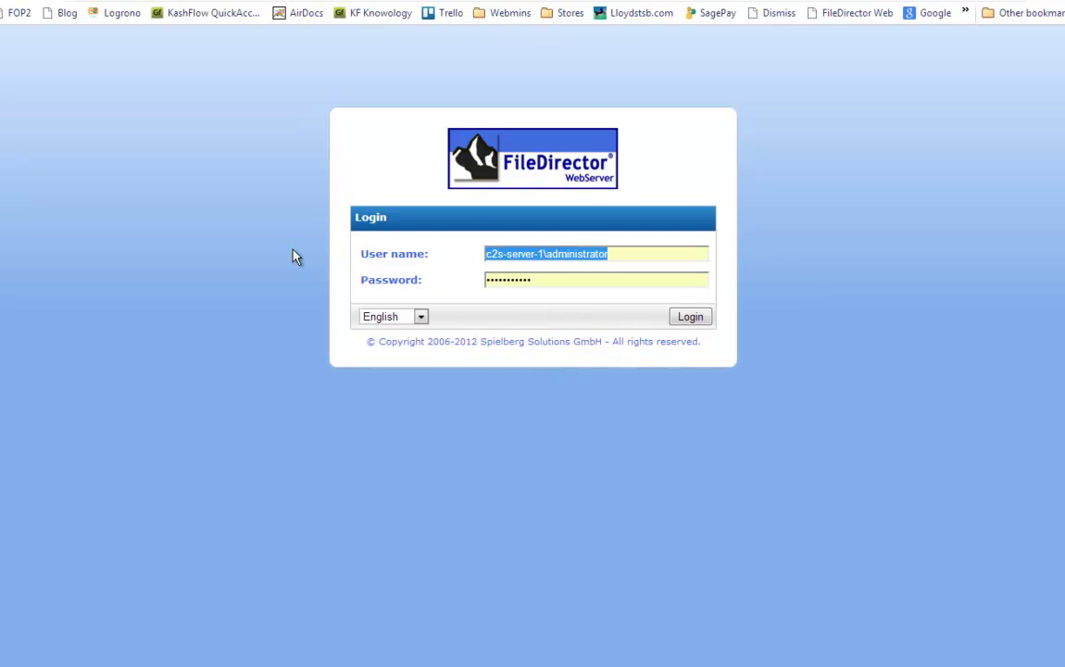
type("filedirector")
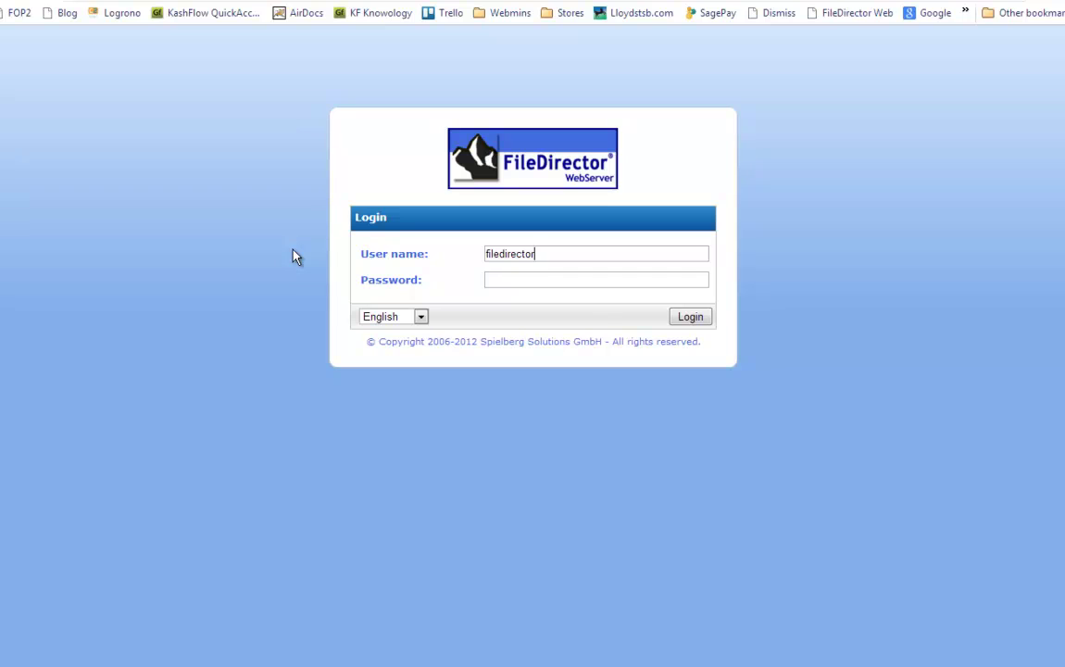
type("\\customer1")
key("Tab")
type("********")
left_click(692, 318)
Search the Despatch Notes without criteria, open the Blundel PLC despatch note and highlight its account number.
left_click(280, 97)
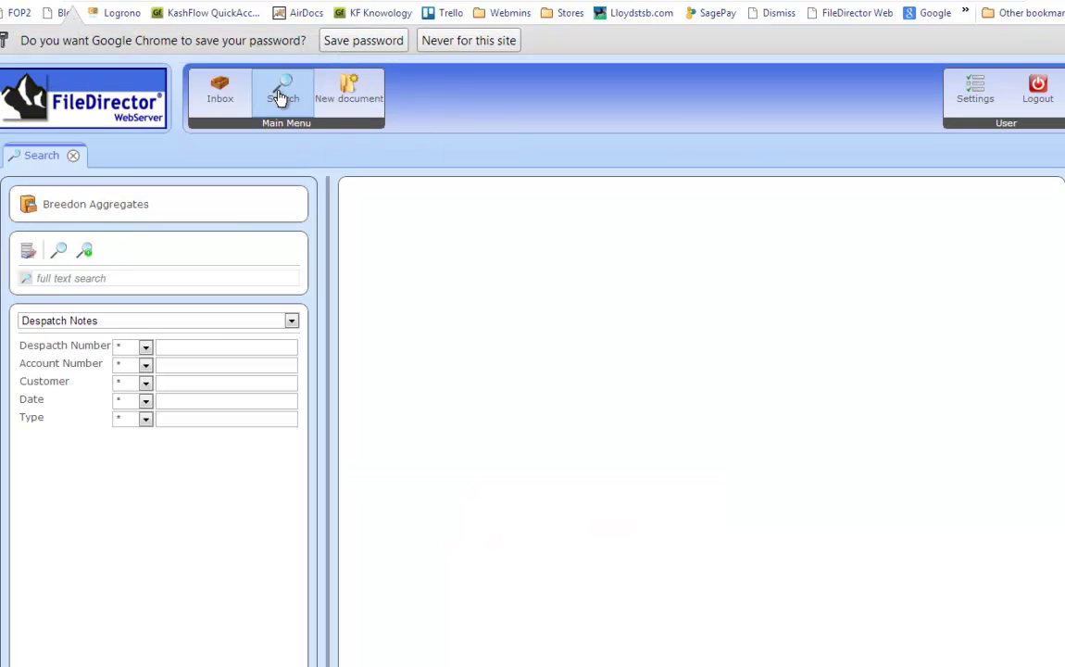
left_click(61, 252)
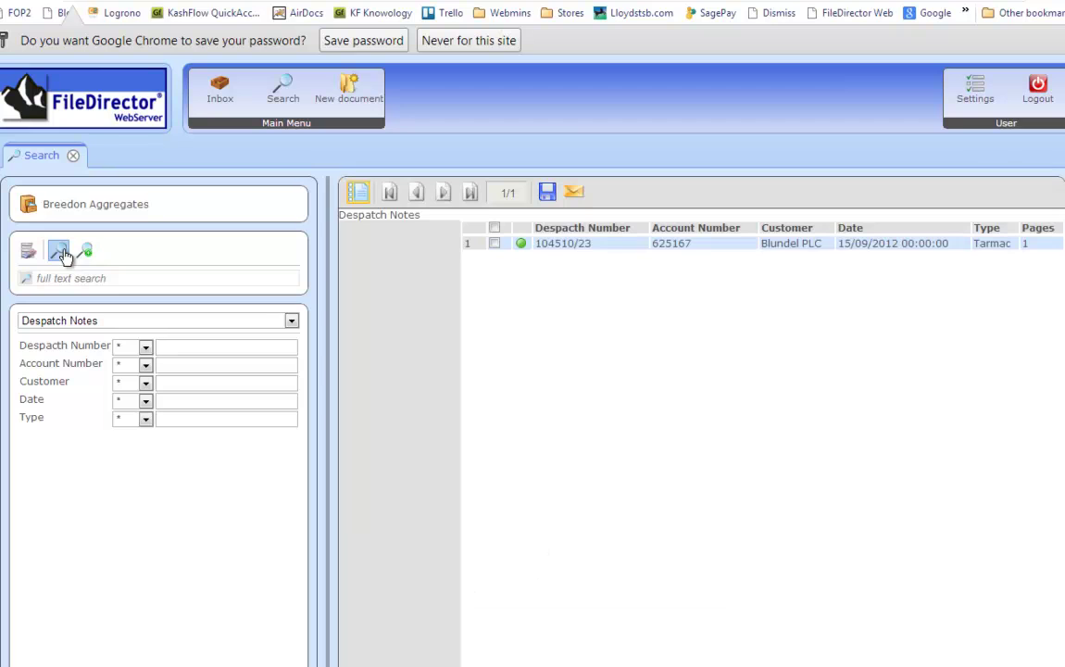
double_click(579, 246)
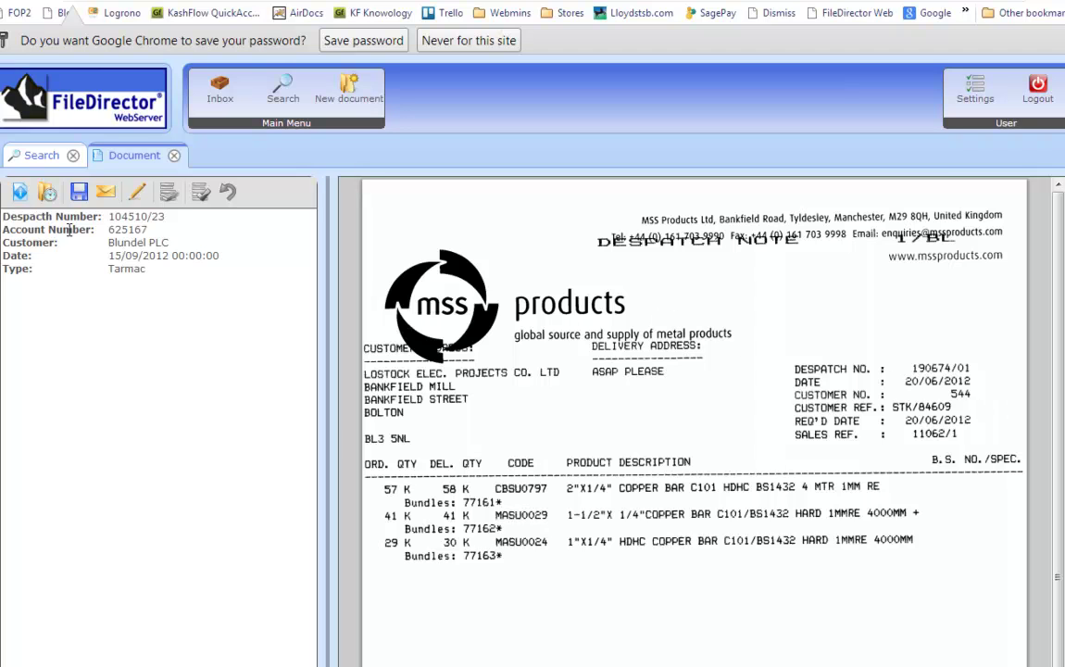
left_click_drag(107, 229, 163, 235)
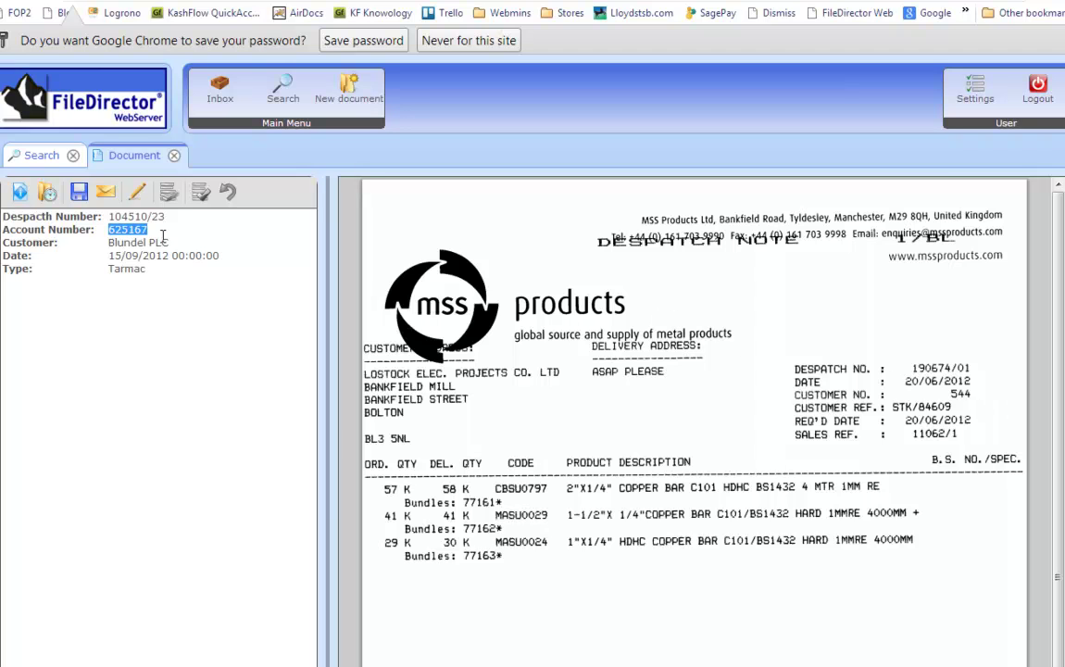